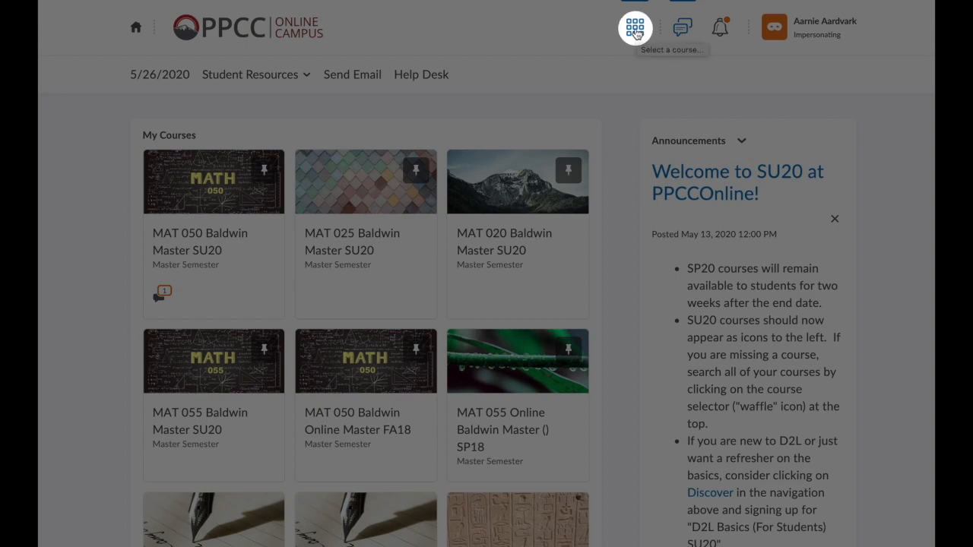
# - Browse the course selector with its search box, then show the quiz-alerts notifications under the bell
pyautogui.click(634, 28)
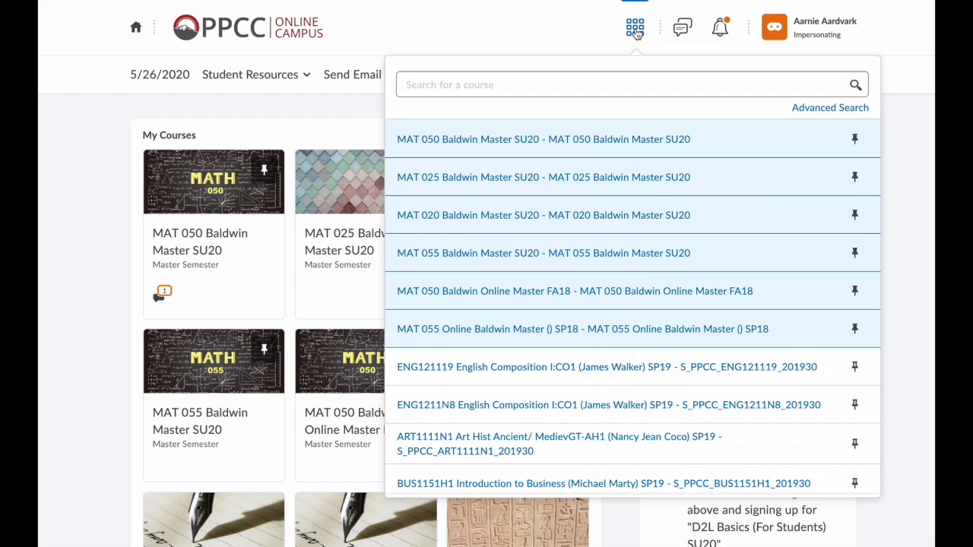
pyautogui.click(614, 87)
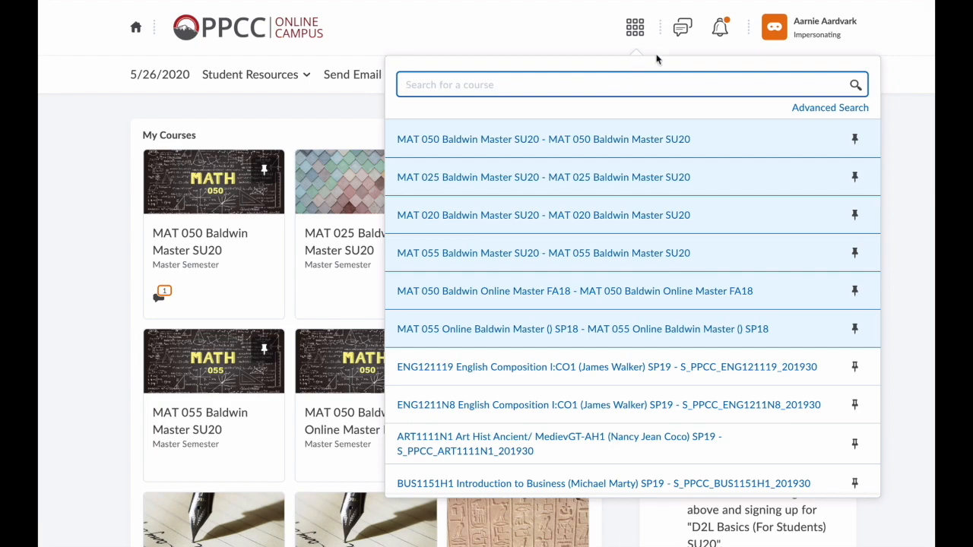
pyautogui.click(681, 27)
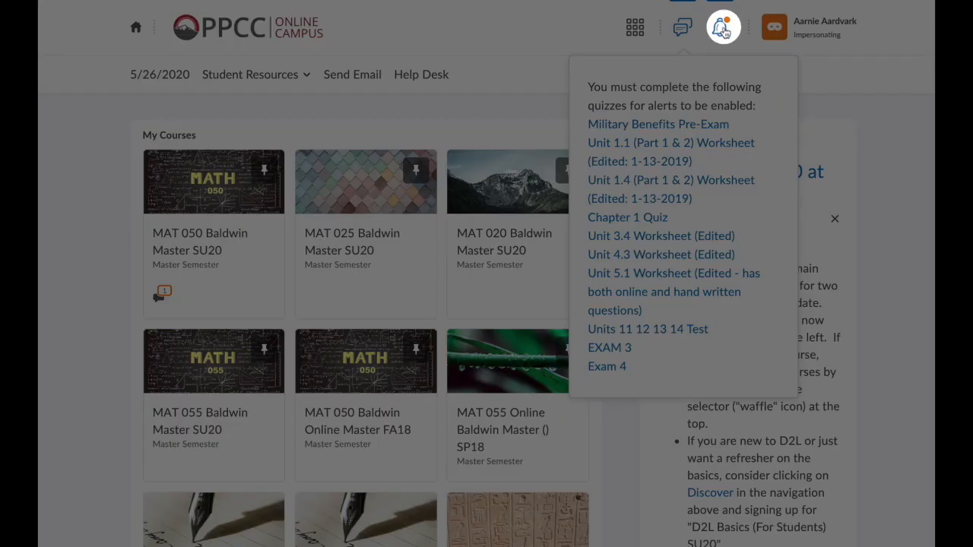
# - Reopen the quiz-alerts popup and dismiss it to return to the dashboard tiles and announcements
pyautogui.click(725, 30)
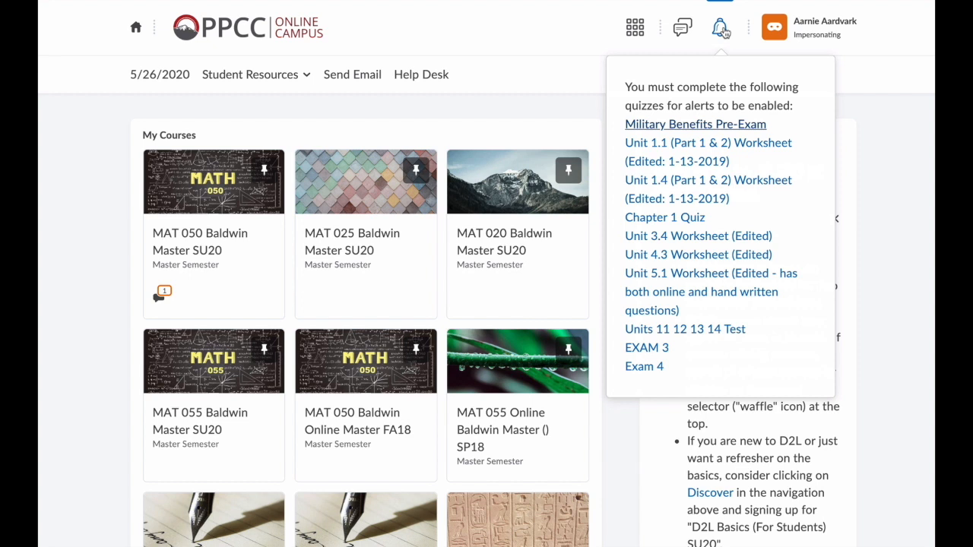
pyautogui.click(299, 129)
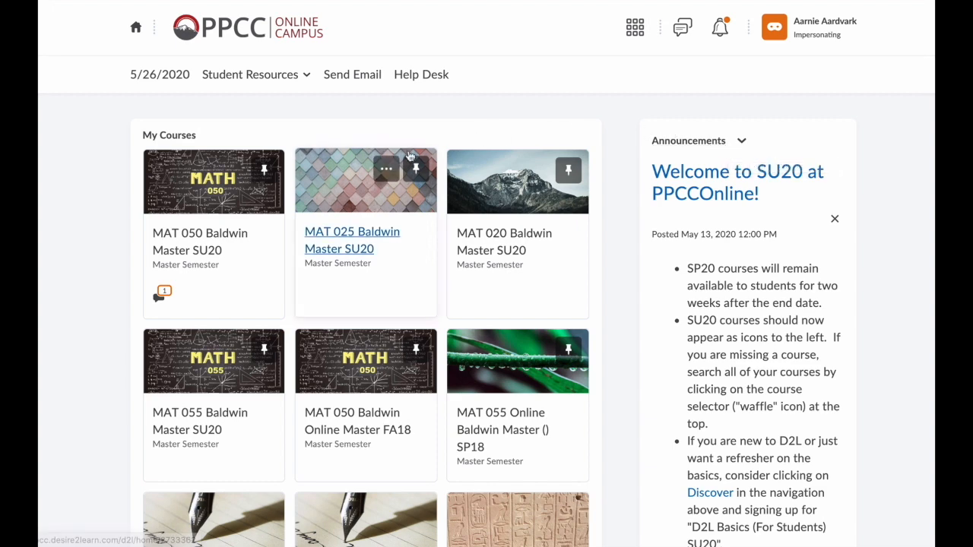
pyautogui.moveTo(213, 205)
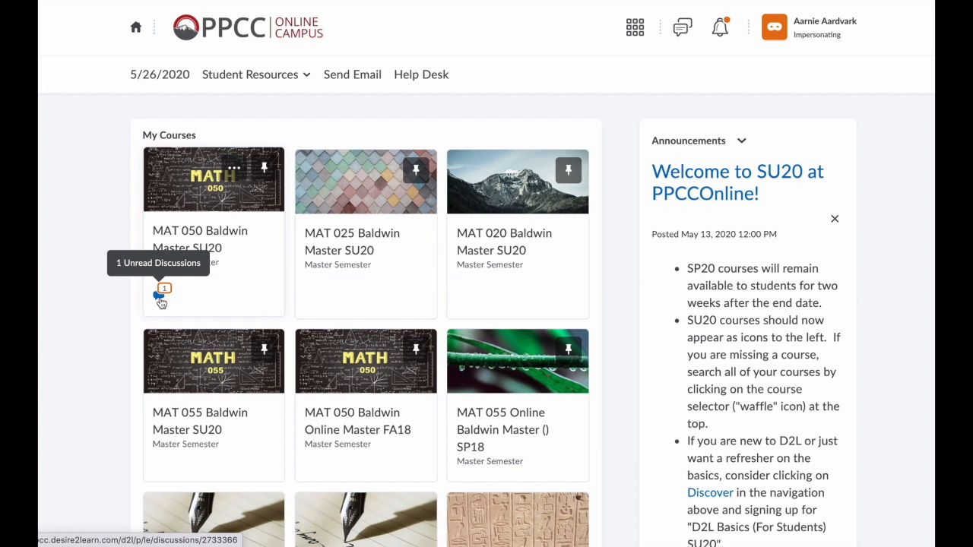
# - Enter the MAT 050 Baldwin Master SU20 course from its My Courses tile
pyautogui.click(206, 196)
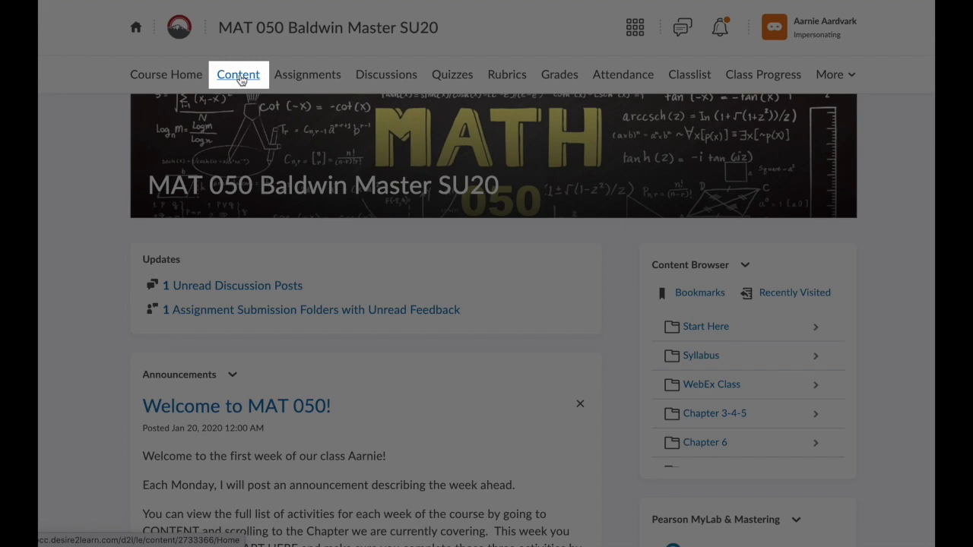
# - View the course Content area and the Chapter 3-4-5 module
pyautogui.click(238, 75)
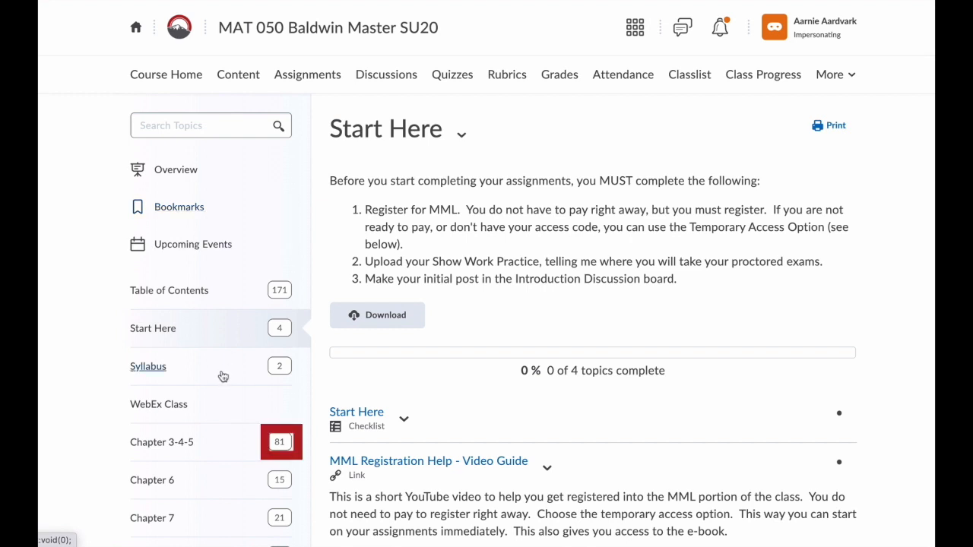
pyautogui.click(162, 443)
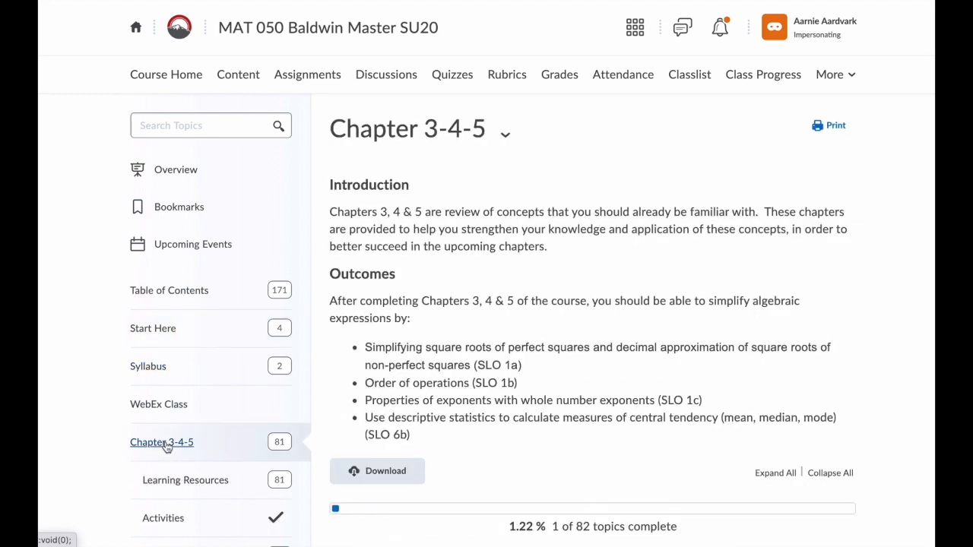
pyautogui.scroll(-3, 502, 437)
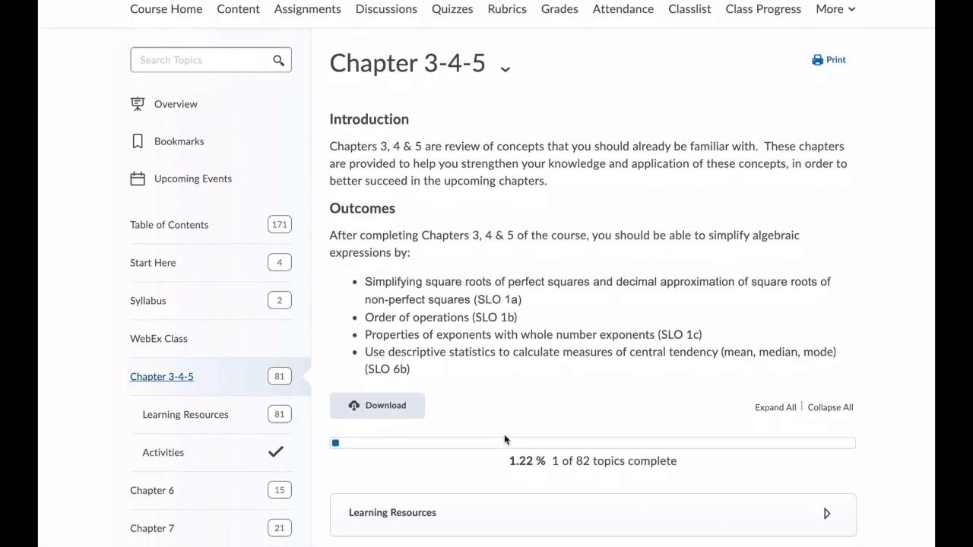
pyautogui.scroll(-3, 504, 440)
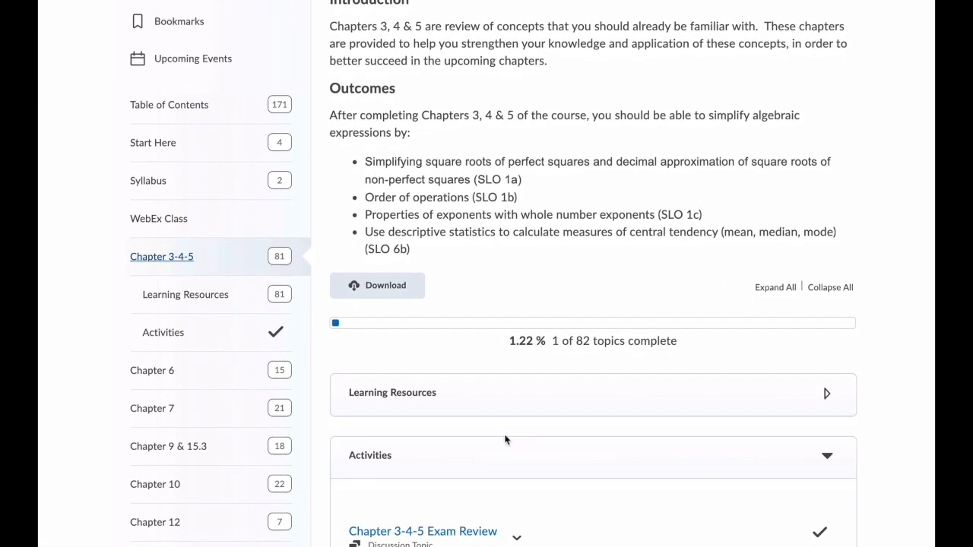
pyautogui.scroll(-2, 703, 413)
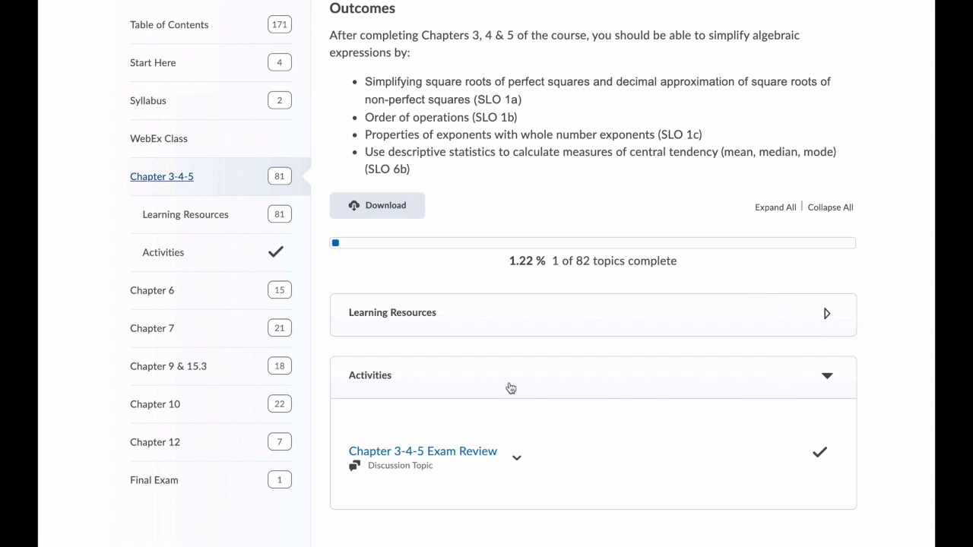
pyautogui.scroll(5, 465, 347)
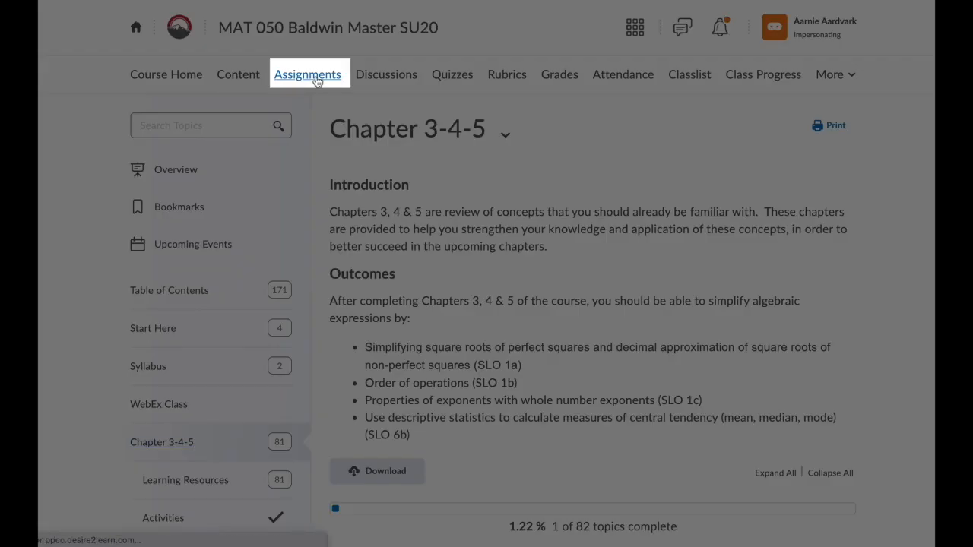
# - Visit Assignments and Discussions, collapse the Online Office forum, then move on to the Quiz List
pyautogui.click(317, 80)
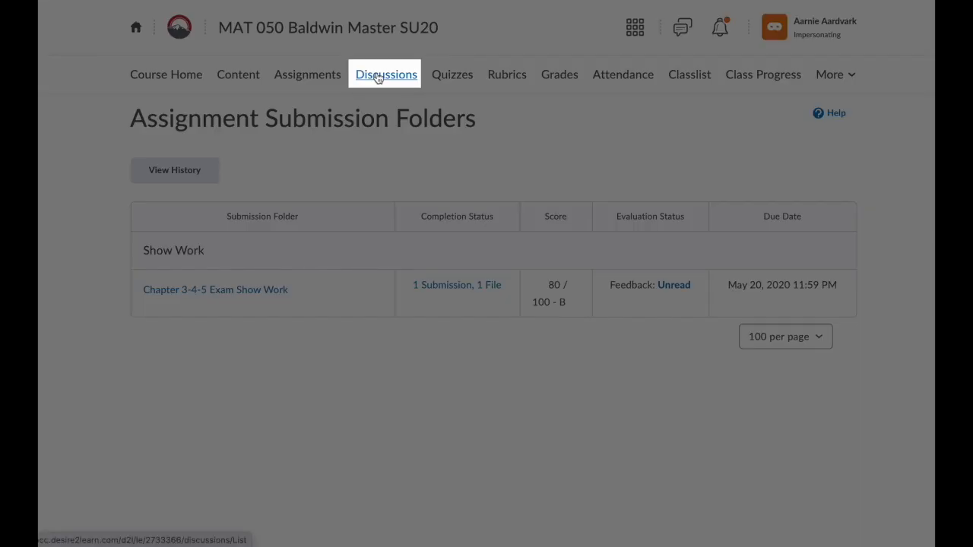
pyautogui.click(378, 79)
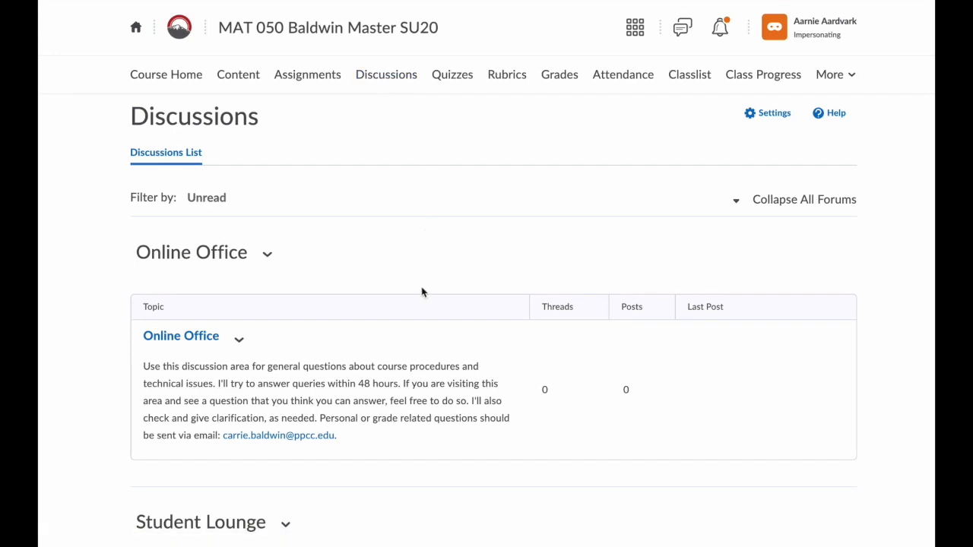
pyautogui.click(268, 256)
pyautogui.click(276, 295)
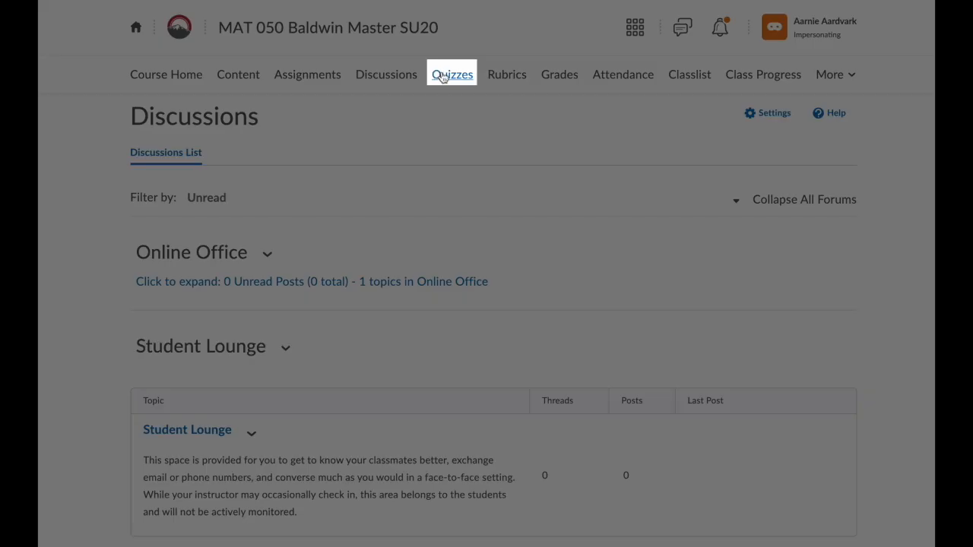
pyautogui.click(441, 78)
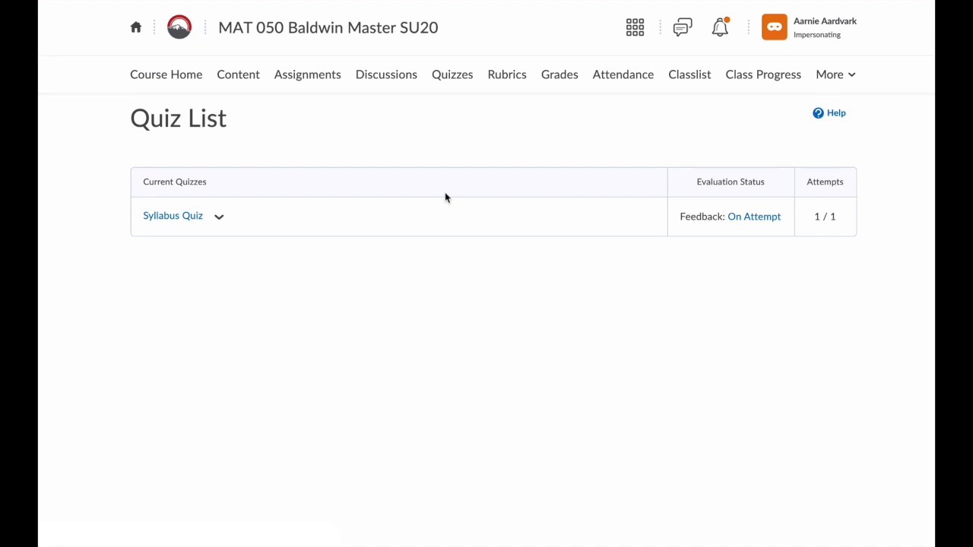
# - View the Rubrics page with its Assignment and Discussion rubrics, then the Grades page
pyautogui.click(501, 79)
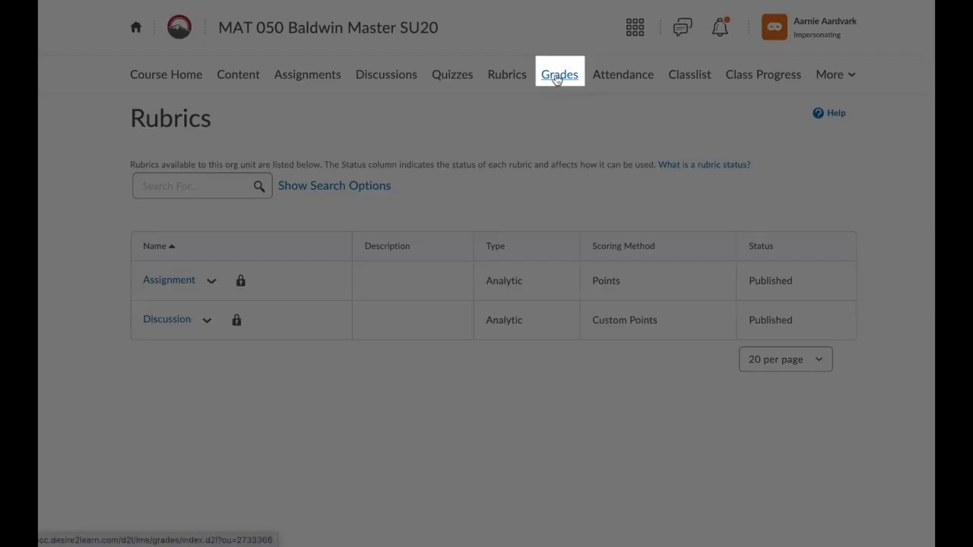
pyautogui.click(557, 79)
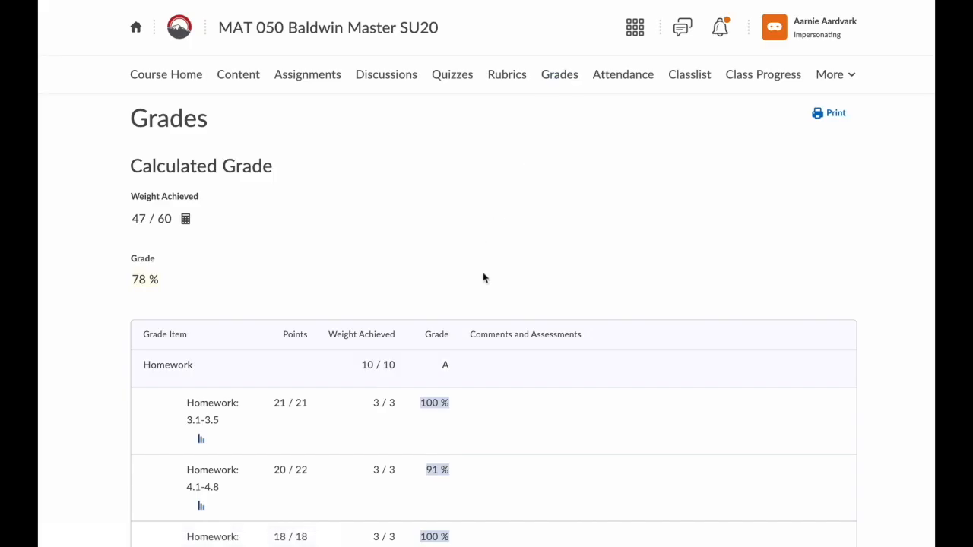
pyautogui.scroll(-2, 484, 279)
pyautogui.scroll(-1, 483, 279)
pyautogui.scroll(-1, 483, 279)
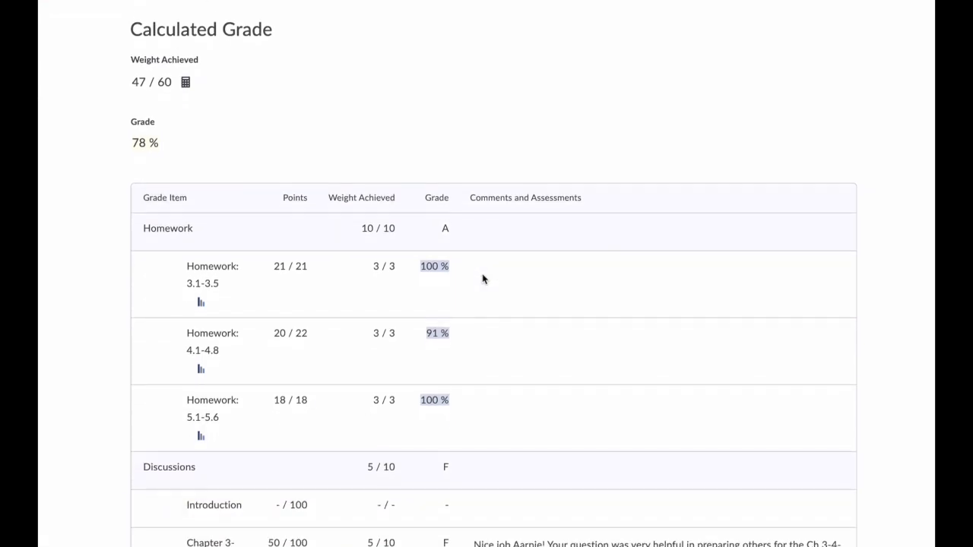
pyautogui.scroll(-1, 484, 279)
pyautogui.scroll(-1, 483, 278)
pyautogui.scroll(-1, 483, 279)
pyautogui.scroll(-1, 483, 278)
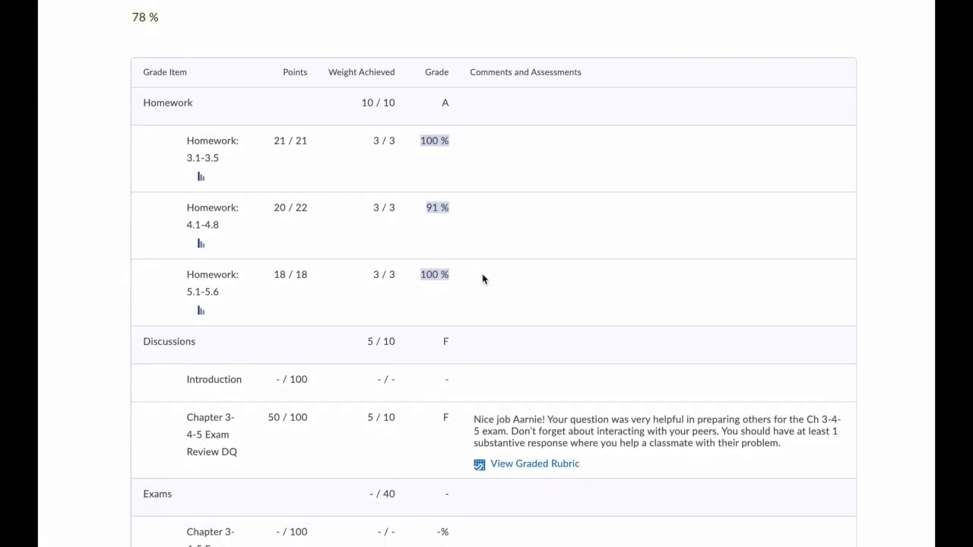
pyautogui.scroll(-1, 483, 279)
pyautogui.scroll(-1, 483, 279)
pyautogui.scroll(-1, 484, 279)
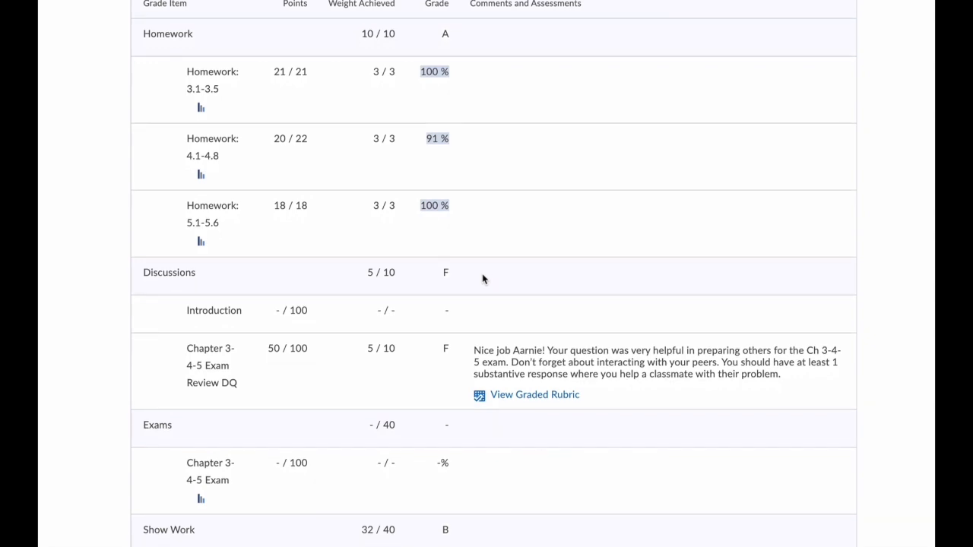
pyautogui.scroll(2, 483, 279)
pyautogui.scroll(5, 483, 279)
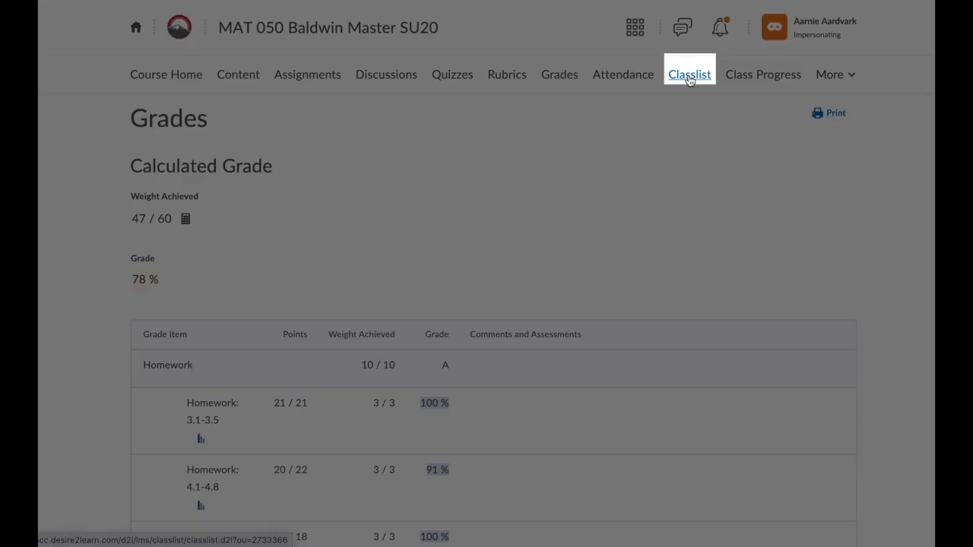
# - Review the Classlist roster, then the Class Progress summary showing 77.83%
pyautogui.click(690, 75)
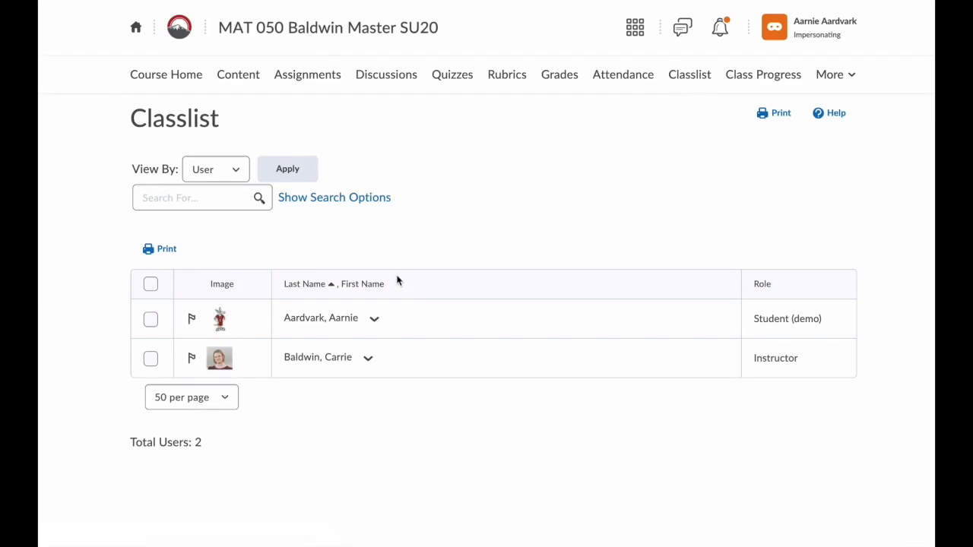
pyautogui.scroll(-1, 397, 281)
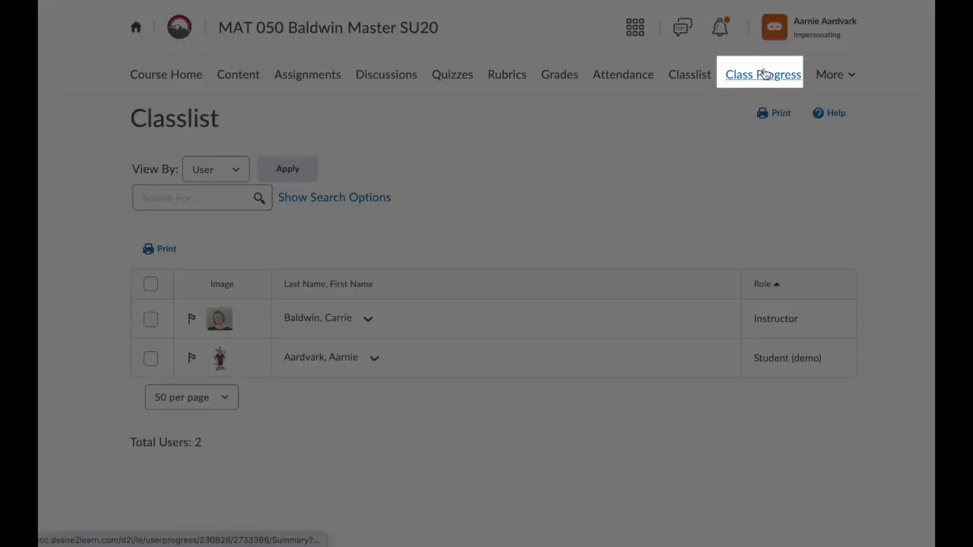
pyautogui.click(765, 74)
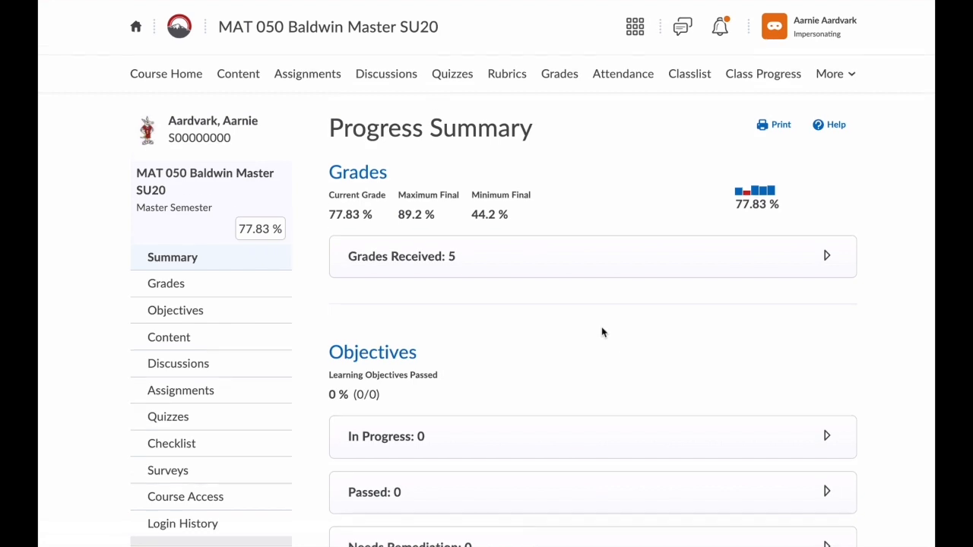
pyautogui.scroll(-1, 606, 323)
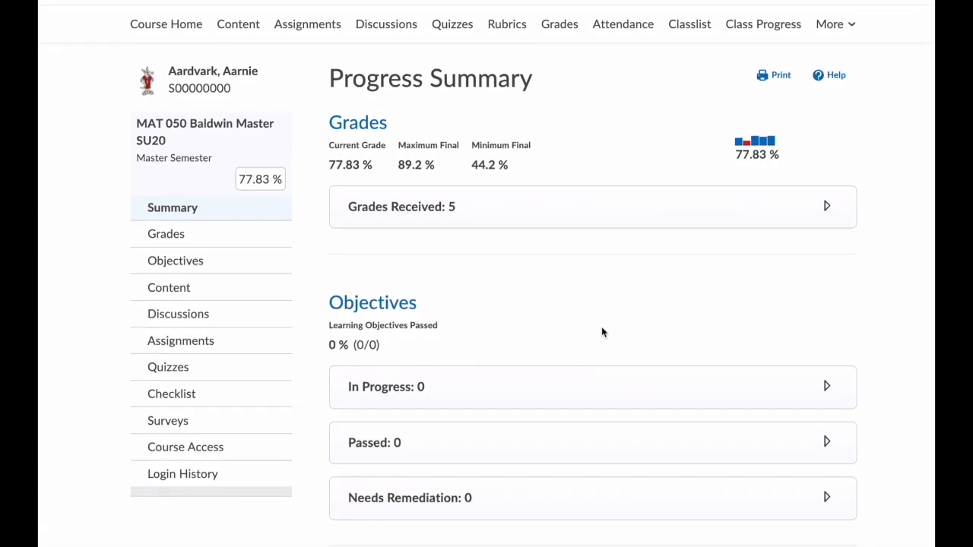
pyautogui.scroll(-1, 602, 332)
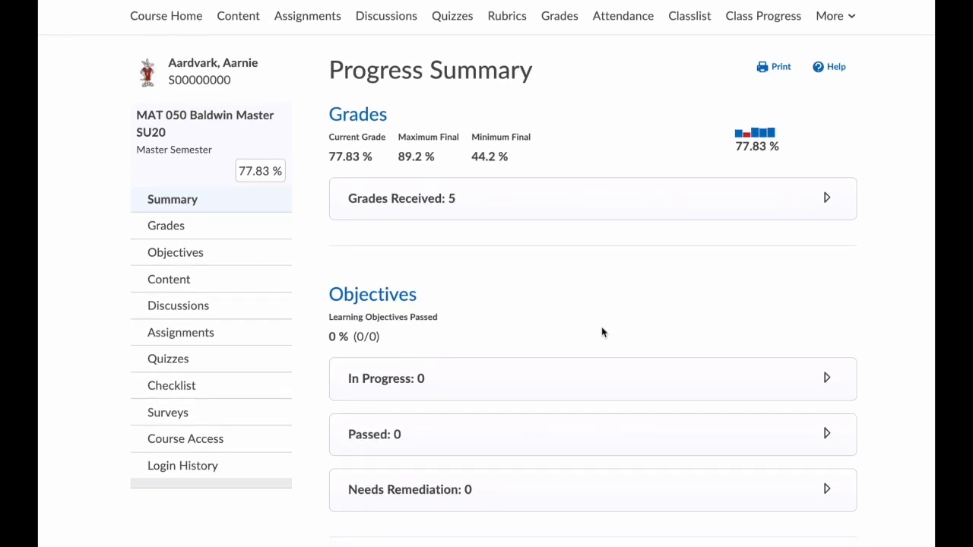
pyautogui.scroll(2, 602, 332)
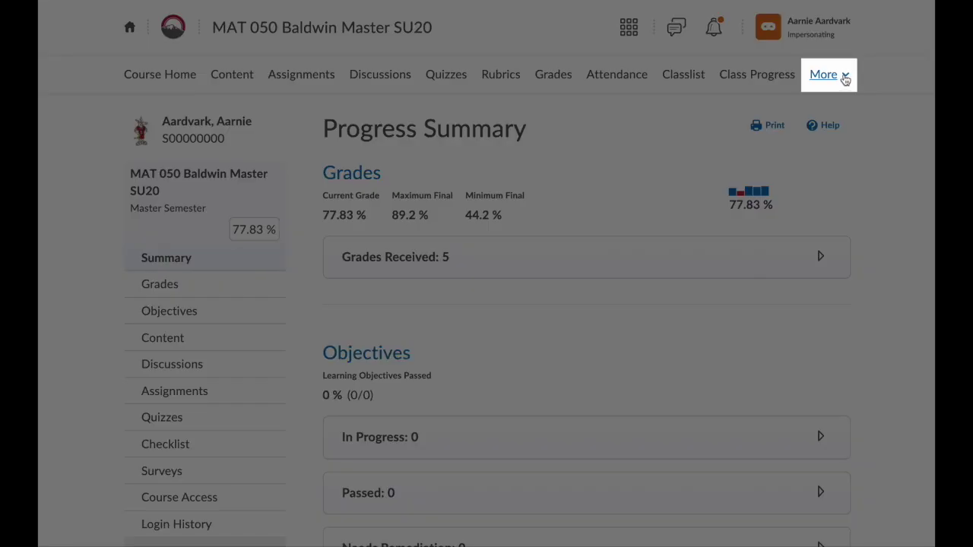
# - Visit the Chat, Checklist and Groups tools from the More menu
pyautogui.click(845, 80)
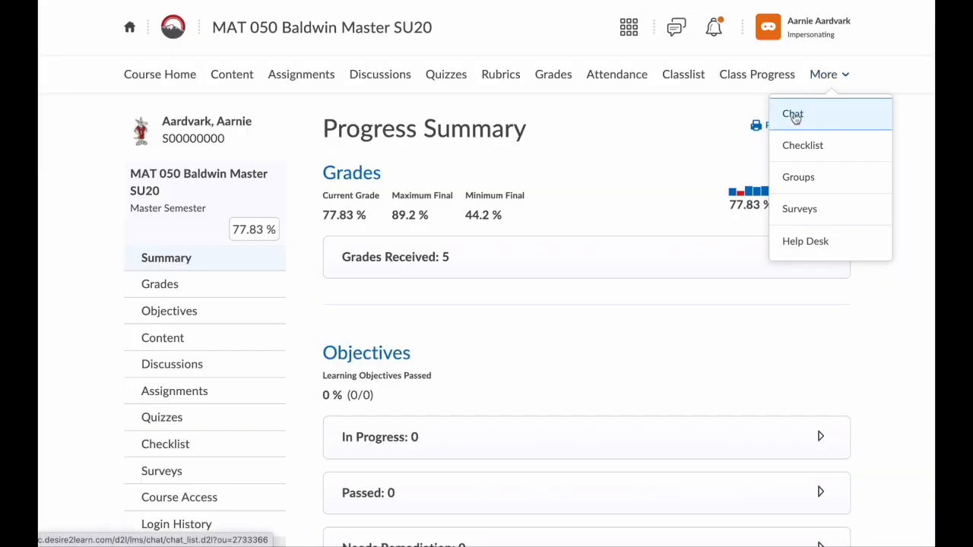
pyautogui.click(794, 116)
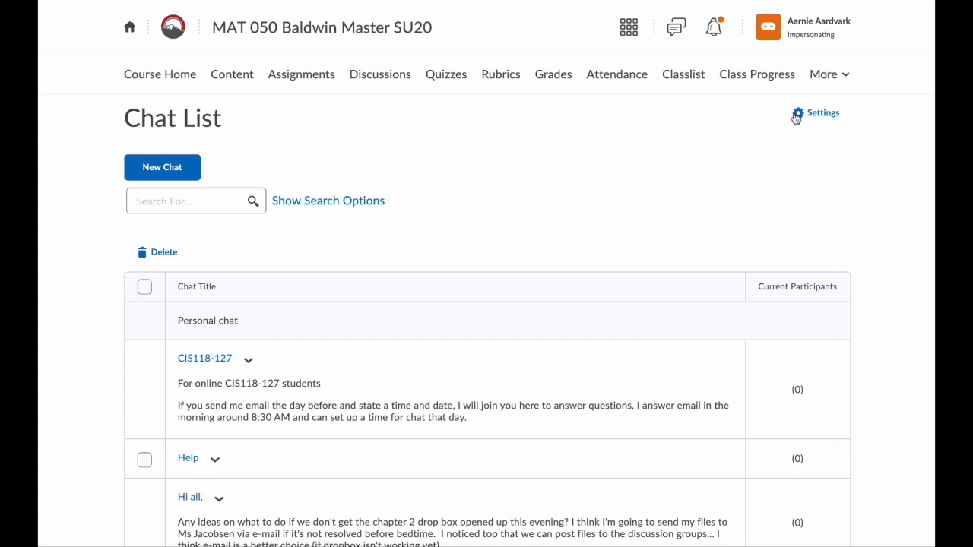
pyautogui.click(846, 78)
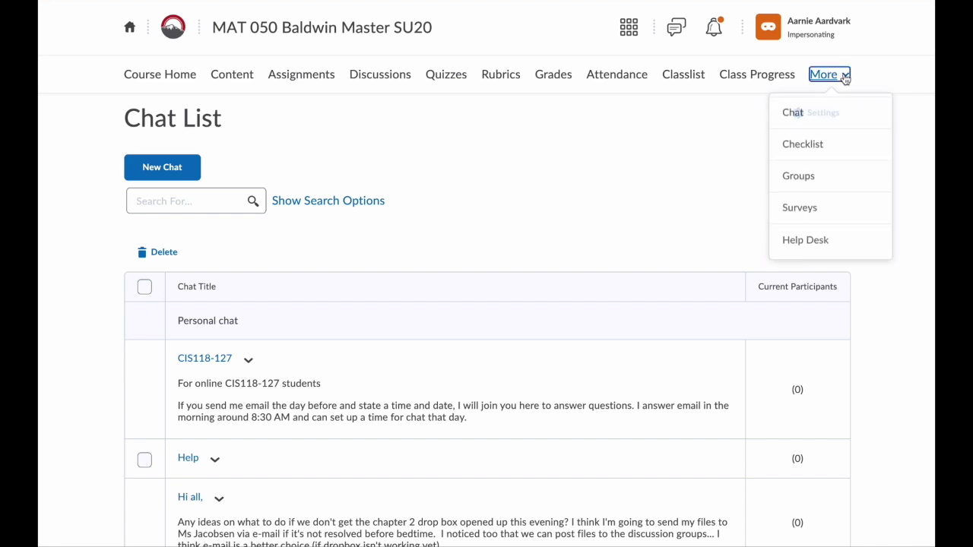
pyautogui.click(809, 150)
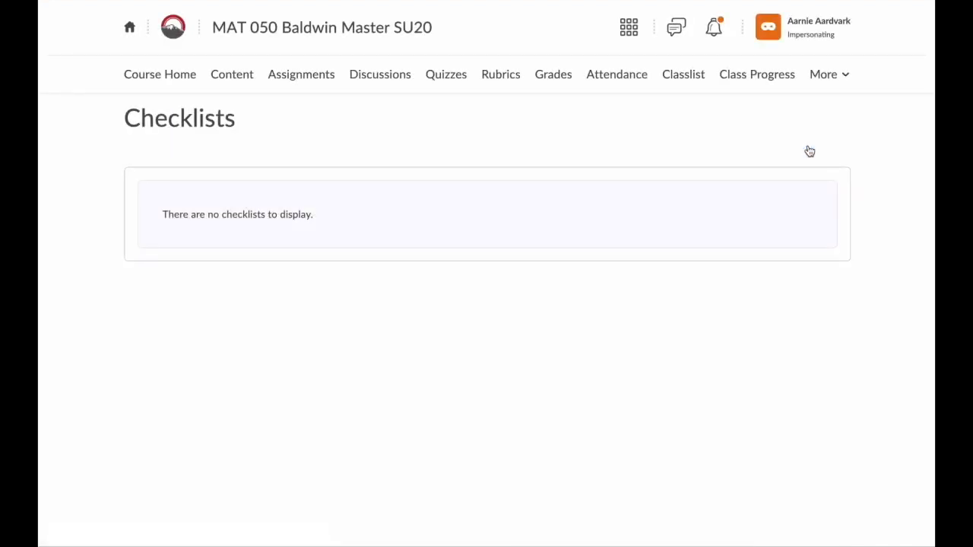
pyautogui.click(842, 79)
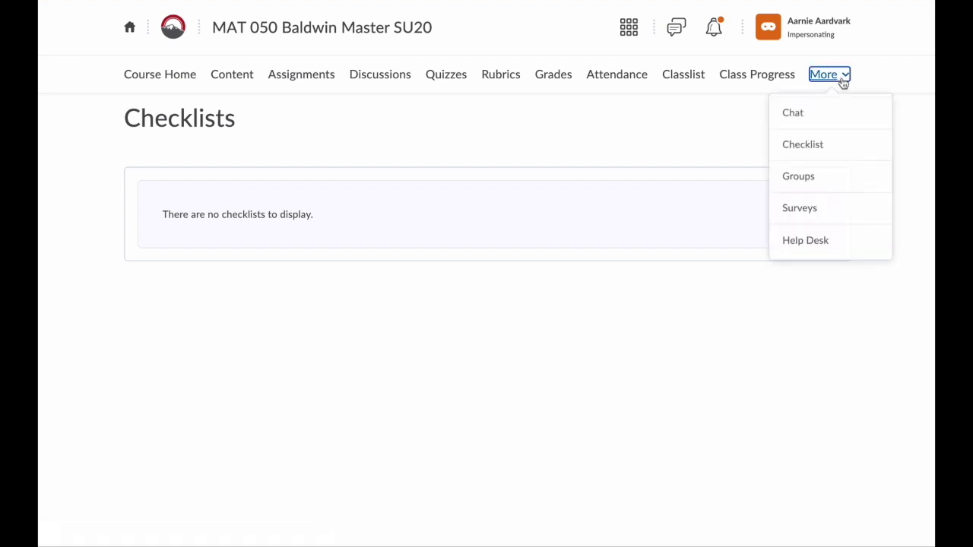
pyautogui.click(798, 185)
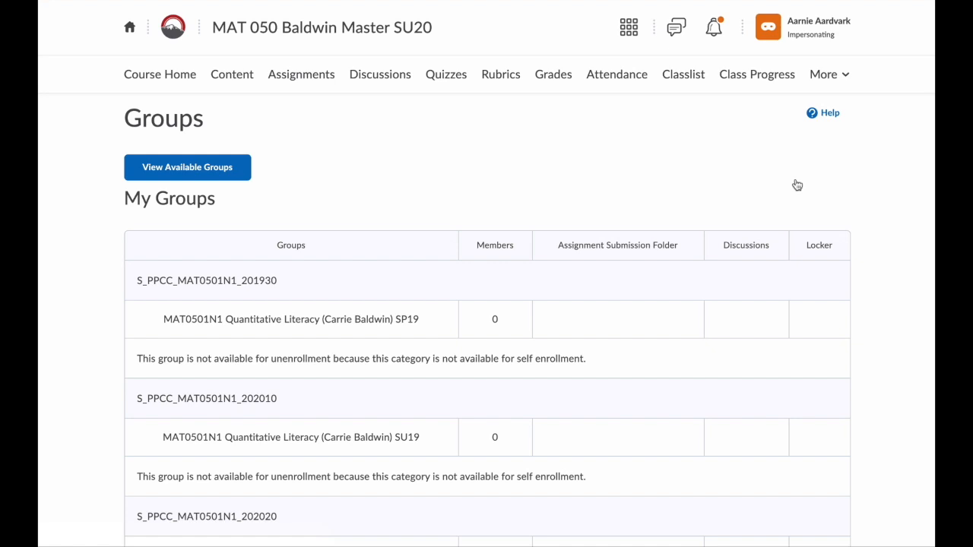
# - Visit the empty Survey List and reopen More to reach the Help Desk
pyautogui.click(840, 76)
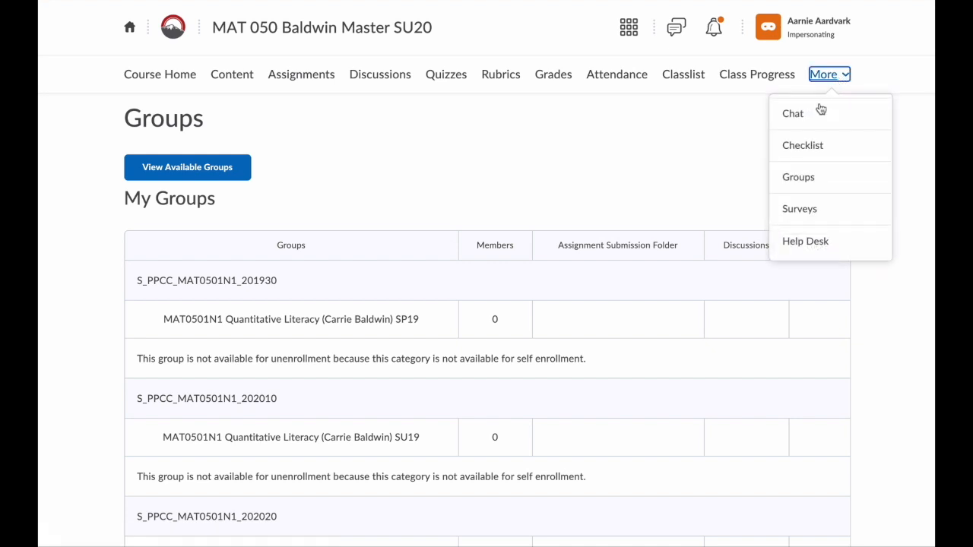
pyautogui.click(798, 211)
pyautogui.click(798, 211)
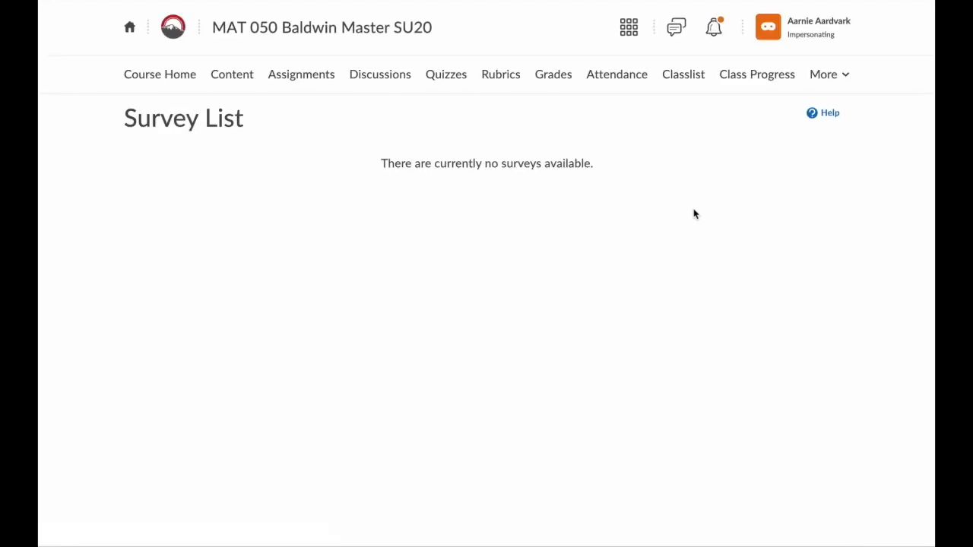
pyautogui.click(842, 76)
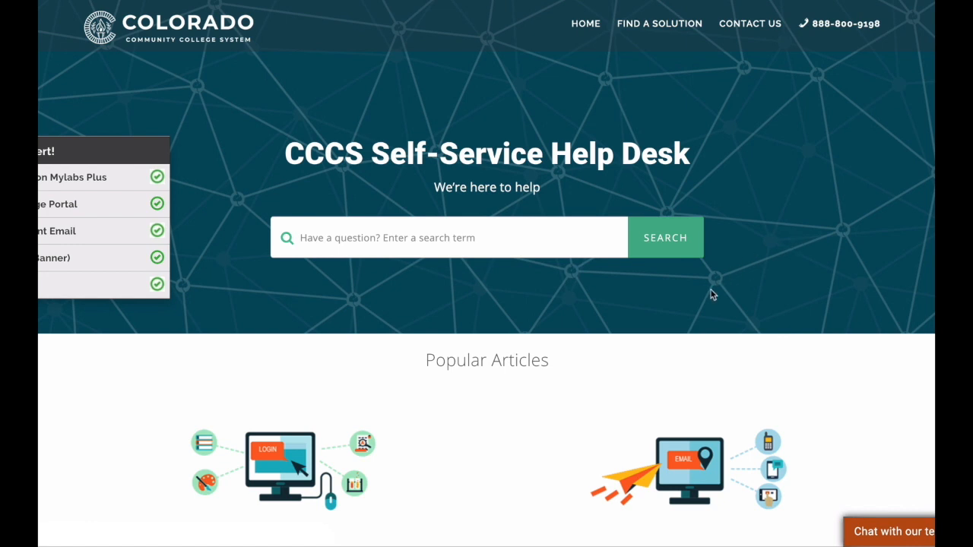
pyautogui.scroll(-1, 711, 289)
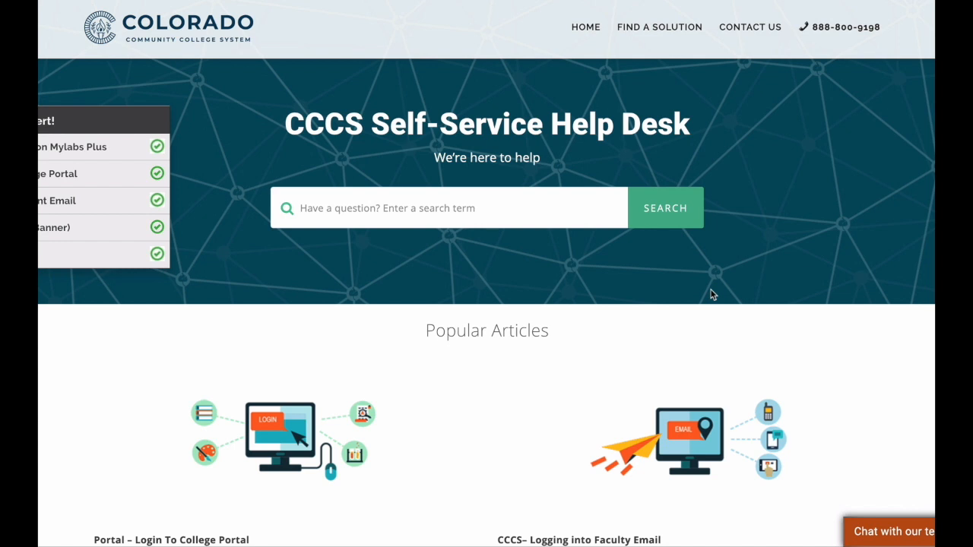
pyautogui.scroll(-1, 712, 294)
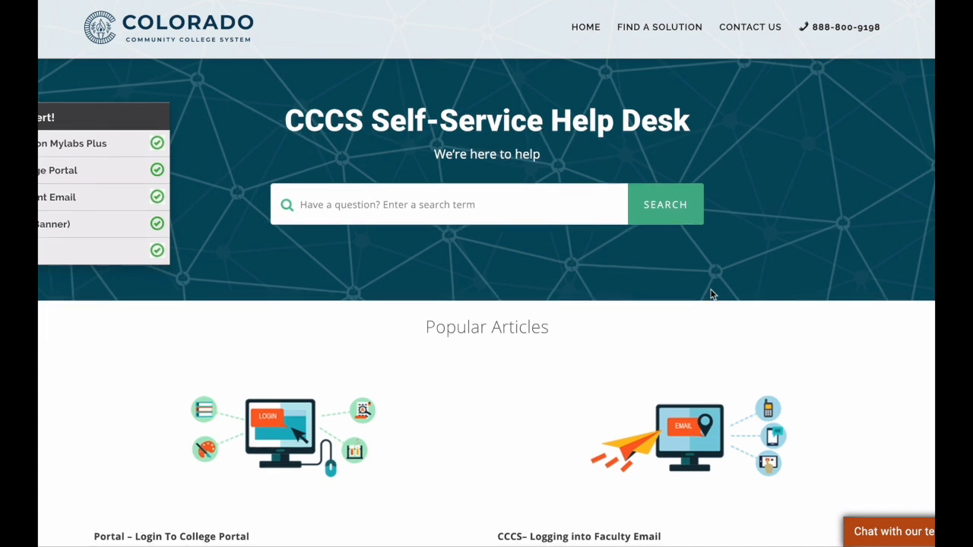
pyautogui.scroll(1, 712, 294)
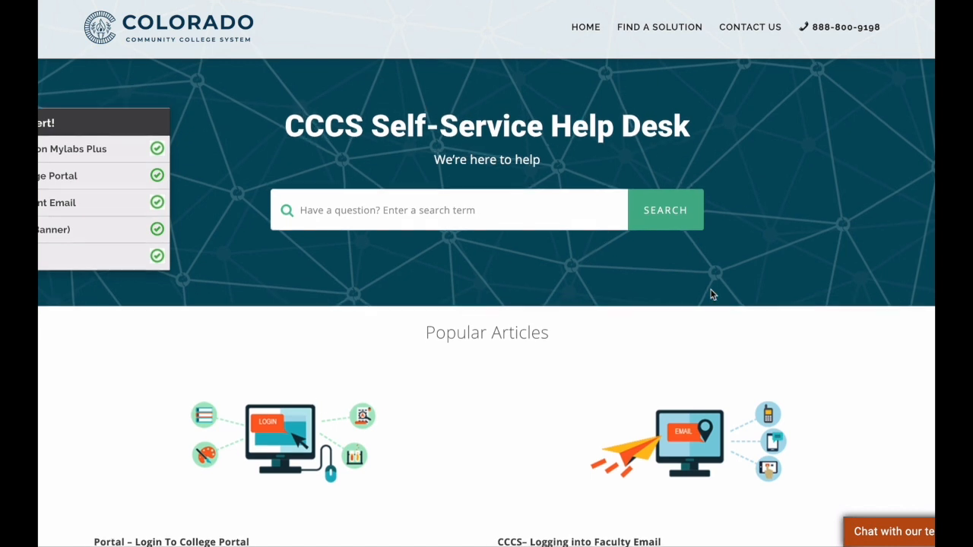